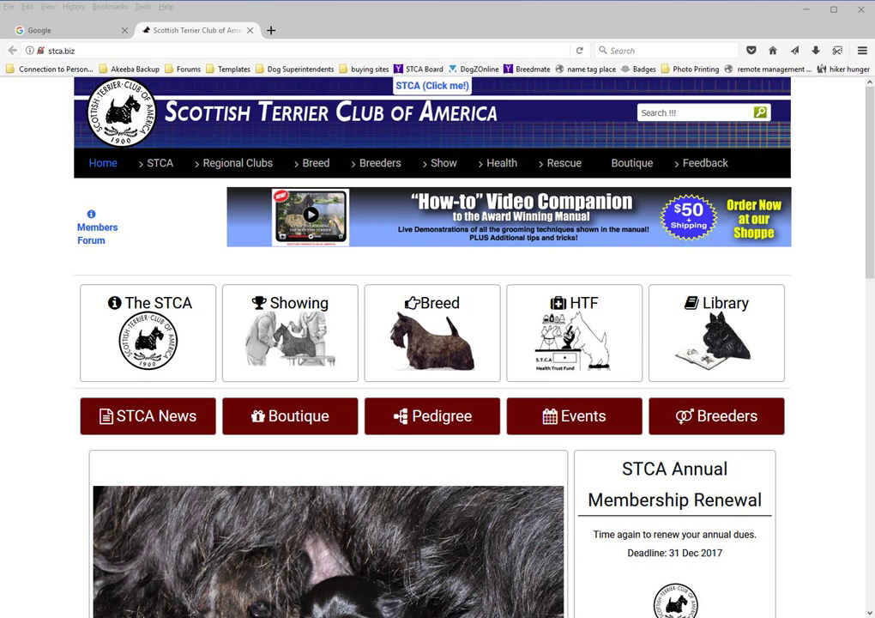
Step: Open Show > Montgomery Week 2017 to display the Montgomery County National Specialty Summary
mouse_move(705, 163)
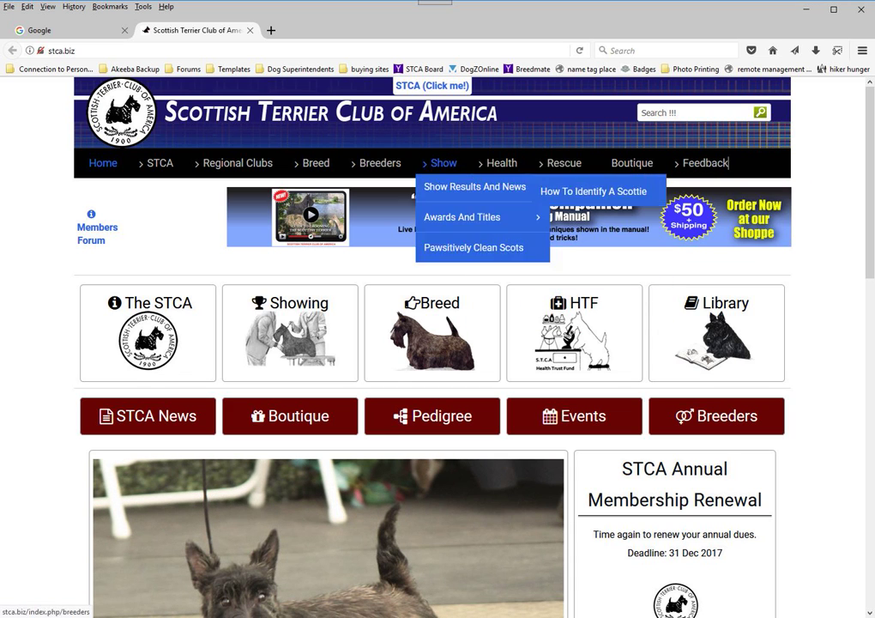
mouse_move(444, 163)
click(475, 193)
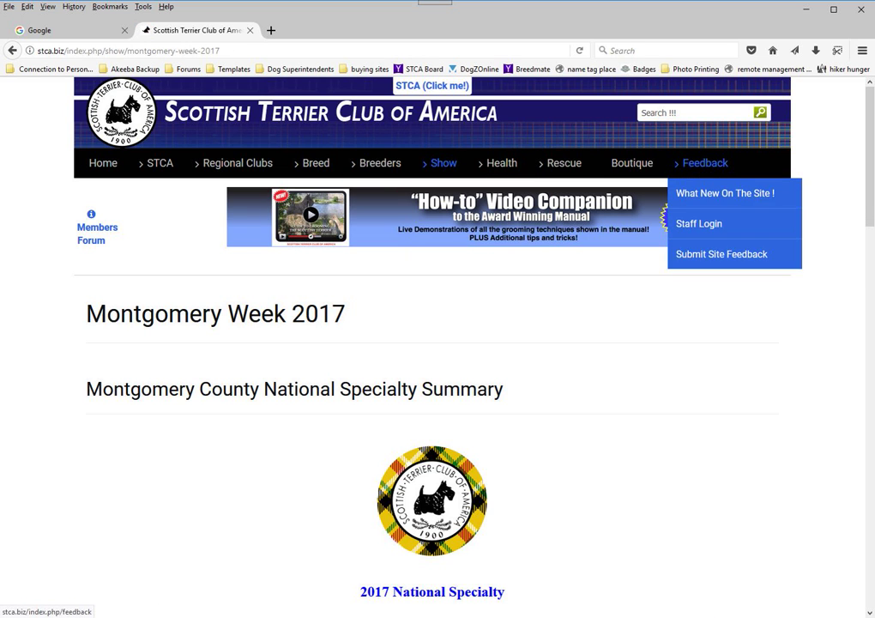
Step: Use Feedback > Staff Login to sign in at stca.biz/administrator with the saved staff login
click(699, 223)
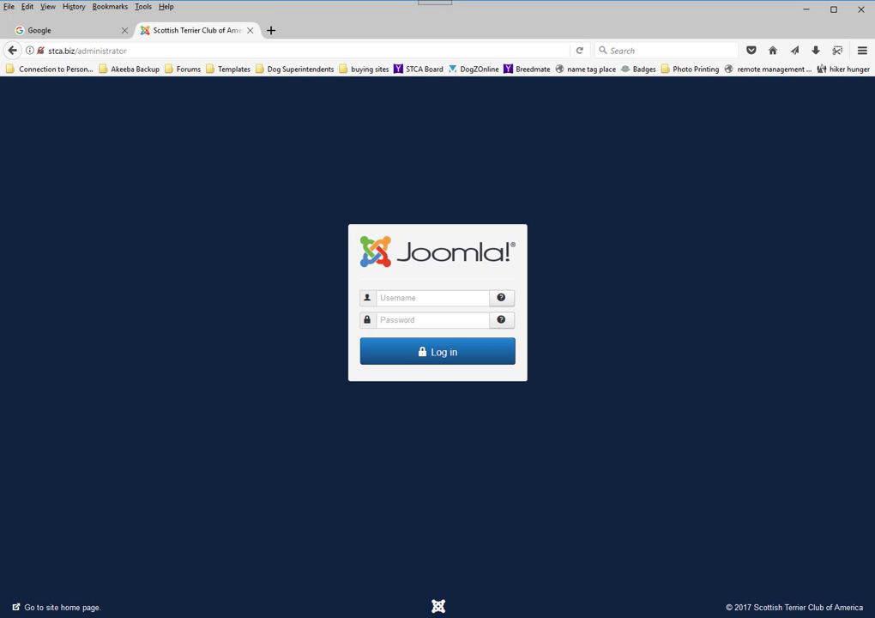
mouse_move(512, 207)
mouse_down()
mouse_move(493, 205)
mouse_move(297, 405)
mouse_move(515, 429)
mouse_move(616, 313)
mouse_move(519, 189)
mouse_up()
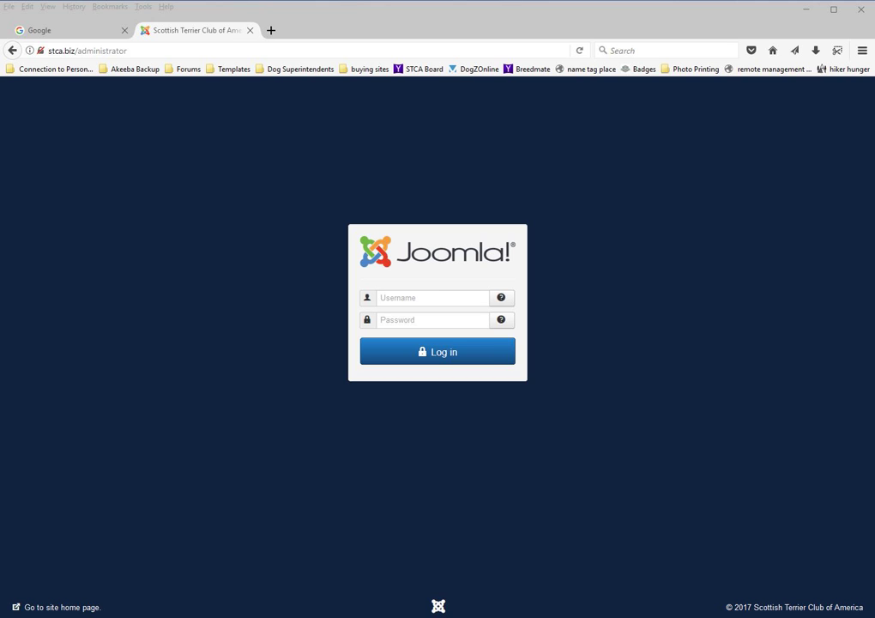
click(433, 297)
click(416, 347)
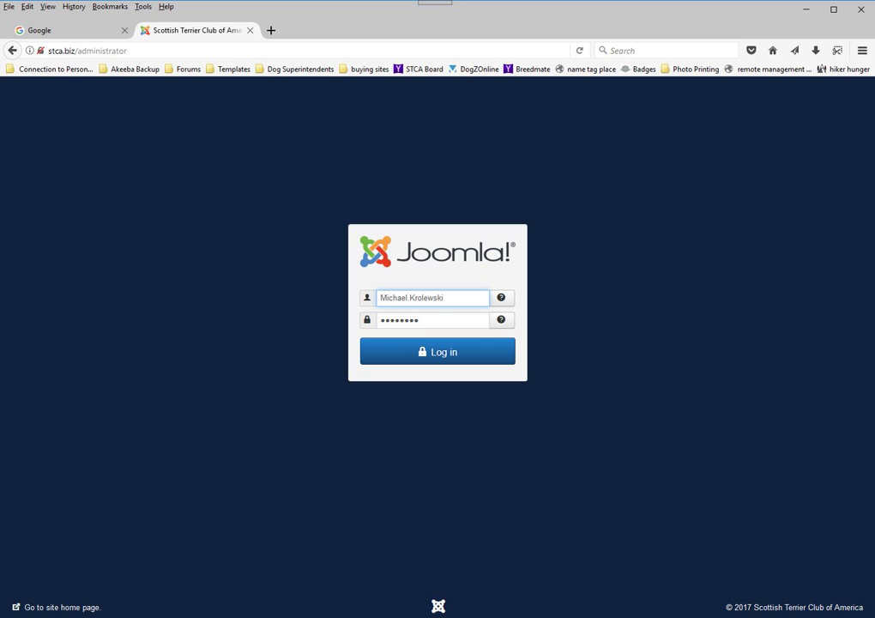
key(Return)
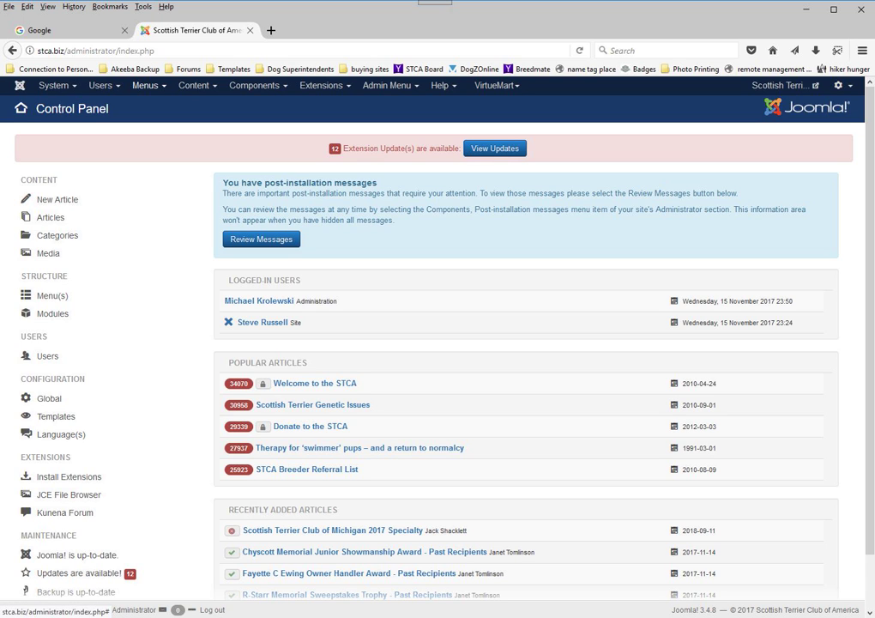
Step: Open Content > Articles, then look over the Components, Extensions and System menus
click(194, 85)
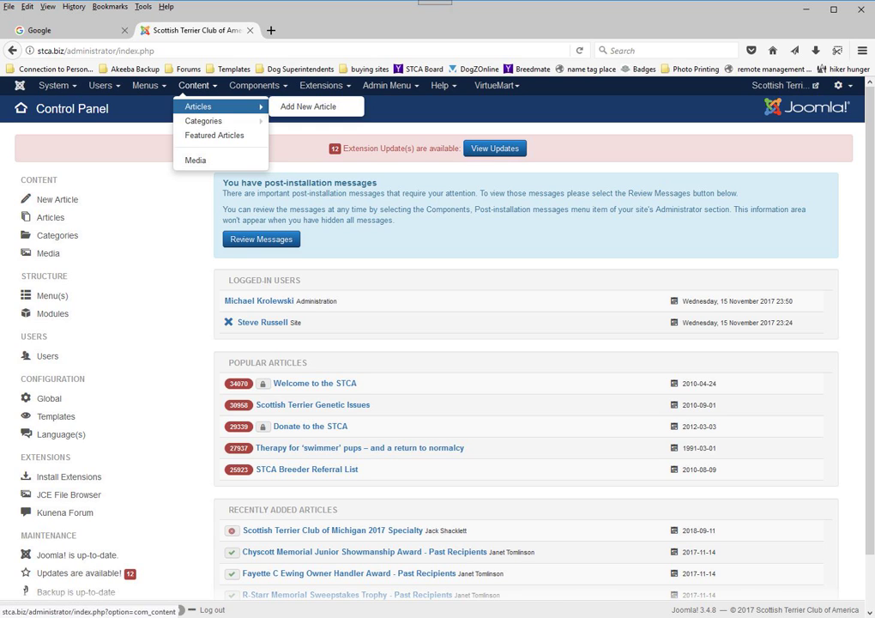
click(202, 107)
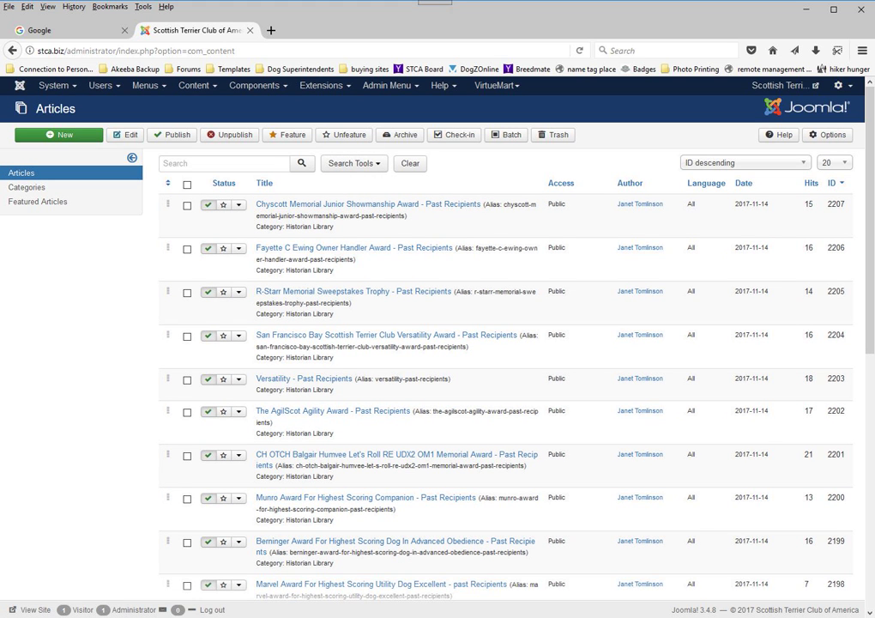
click(257, 85)
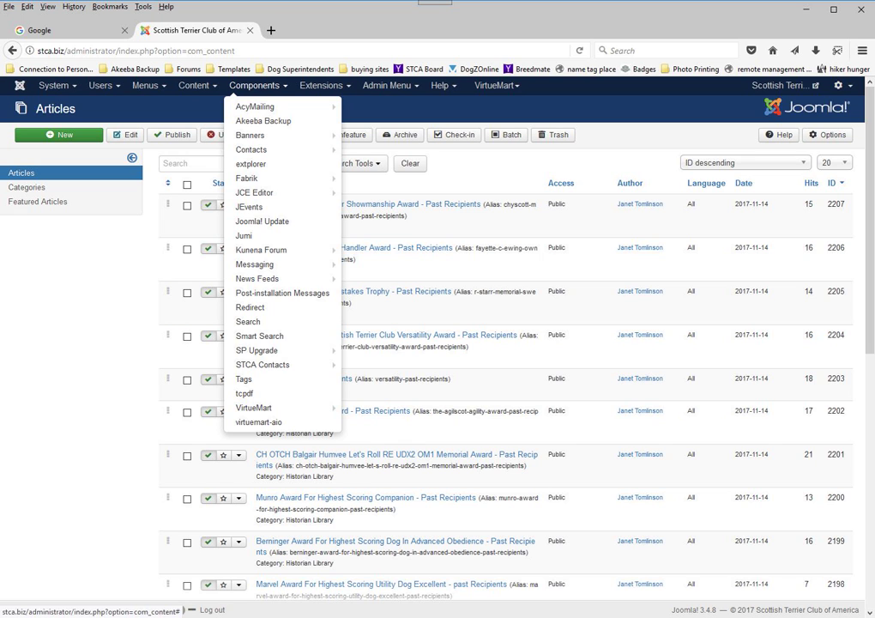
click(325, 85)
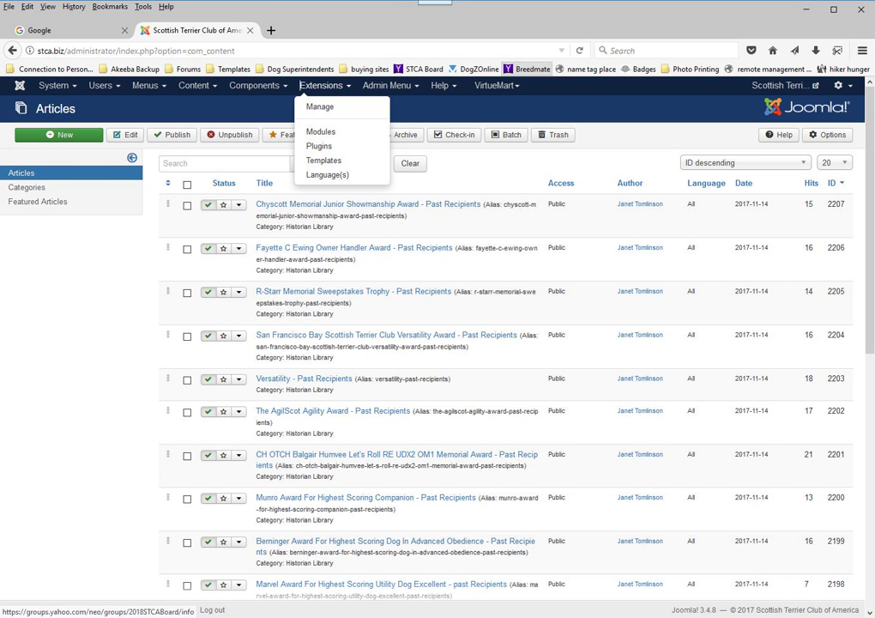
click(39, 86)
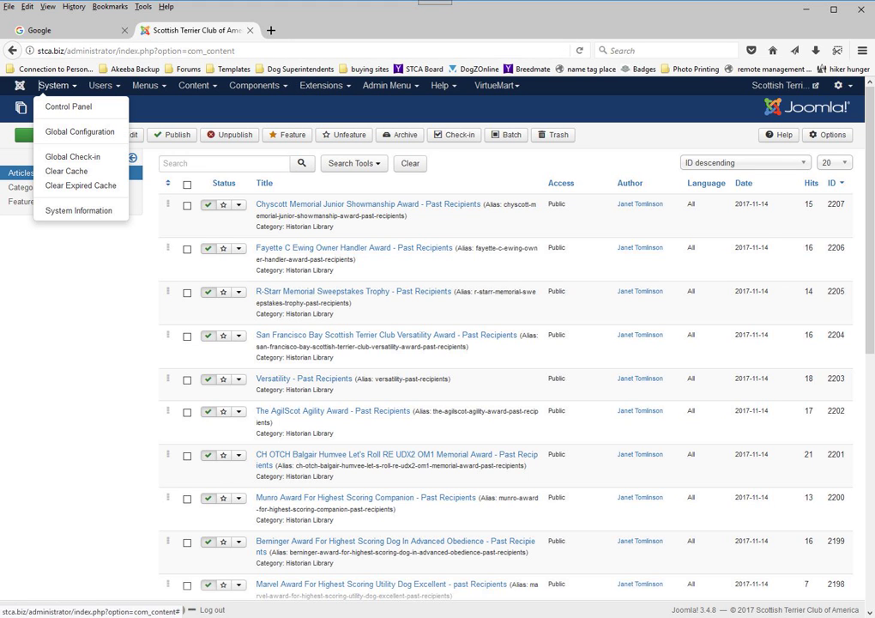
Step: Return to the public STCA site through the STCA Site bookmark and scroll down the front page
click(55, 68)
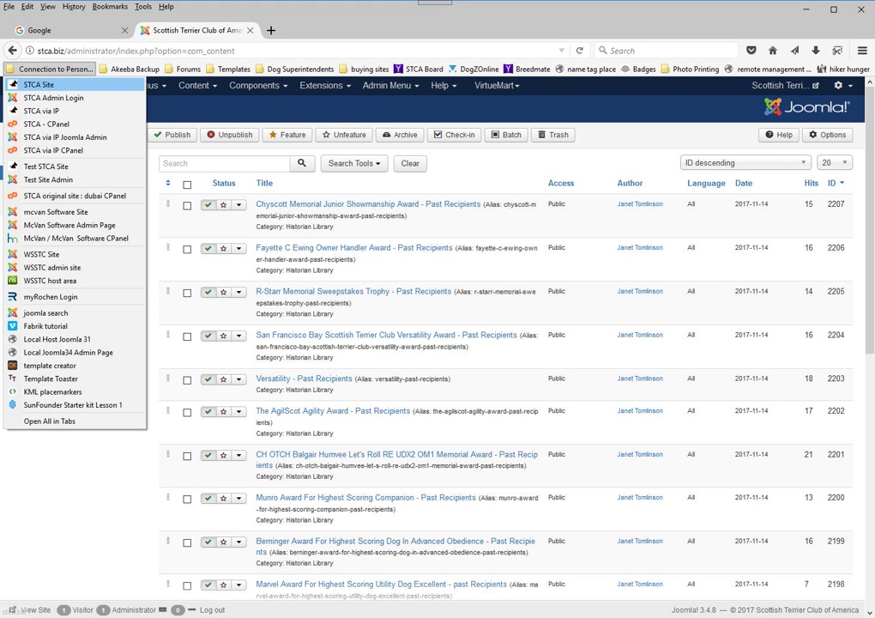
click(47, 84)
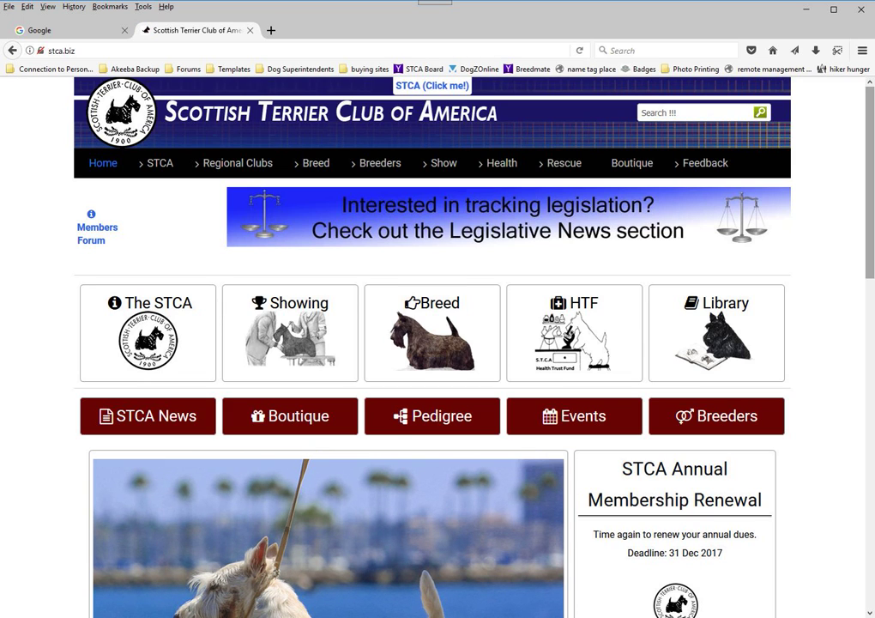
scroll(438, 343, down, 3)
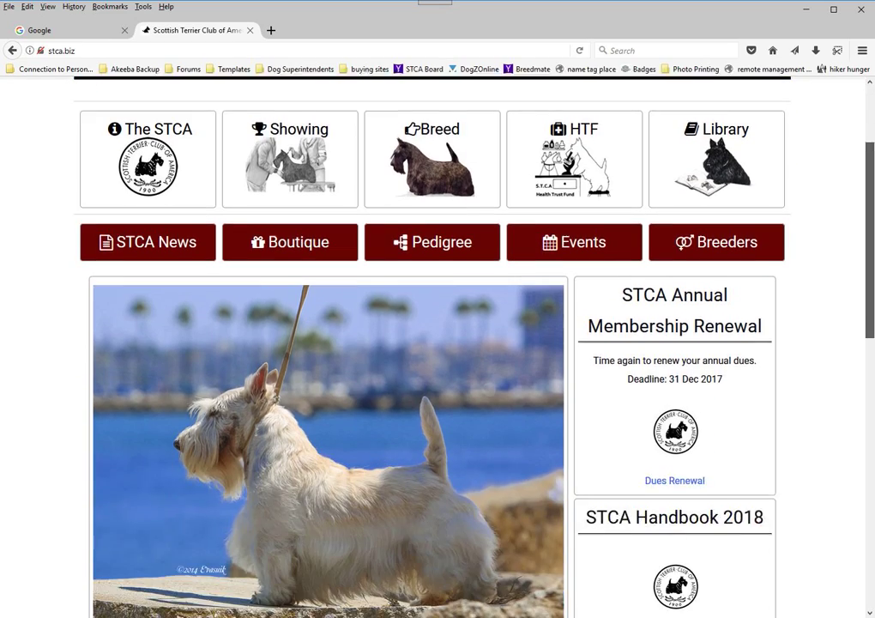
scroll(438, 343, down, 5)
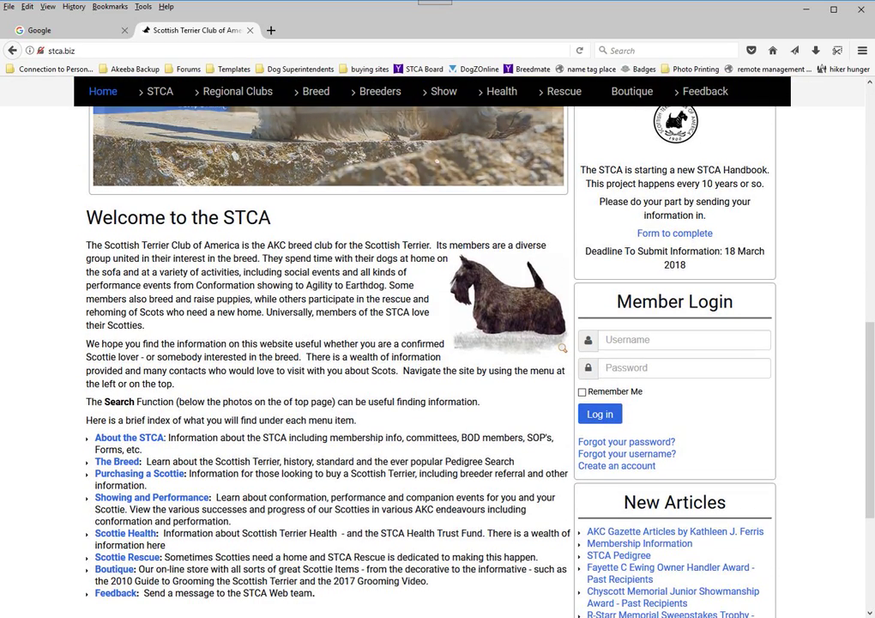
Step: Mark the handbook deadline and Member Login's Username, Password and Log in button, then clear the marks
mouse_move(551, 276)
mouse_down()
mouse_move(727, 279)
mouse_move(549, 438)
mouse_move(583, 448)
mouse_move(643, 446)
mouse_move(831, 342)
mouse_move(810, 285)
mouse_move(741, 280)
mouse_up()
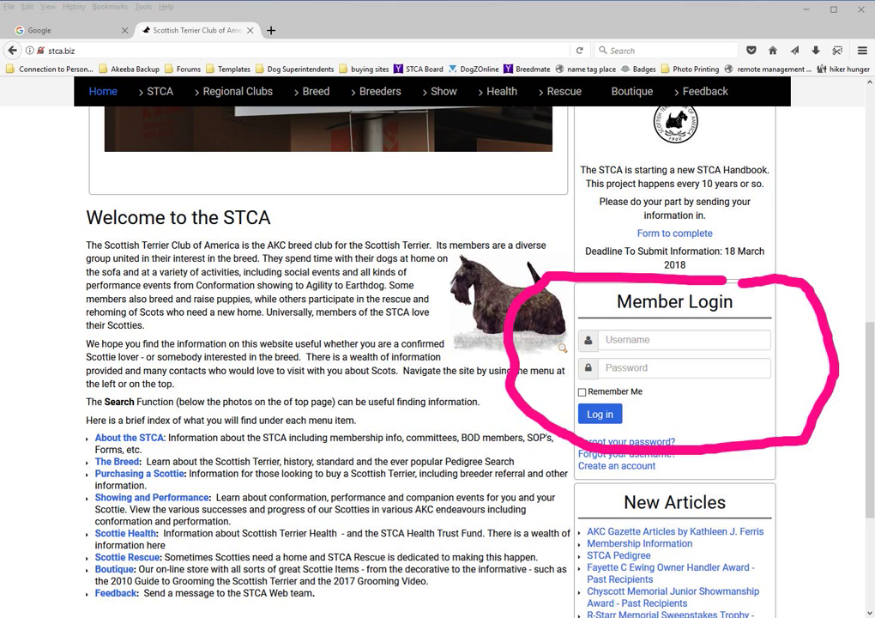
drag(619, 340, 682, 340)
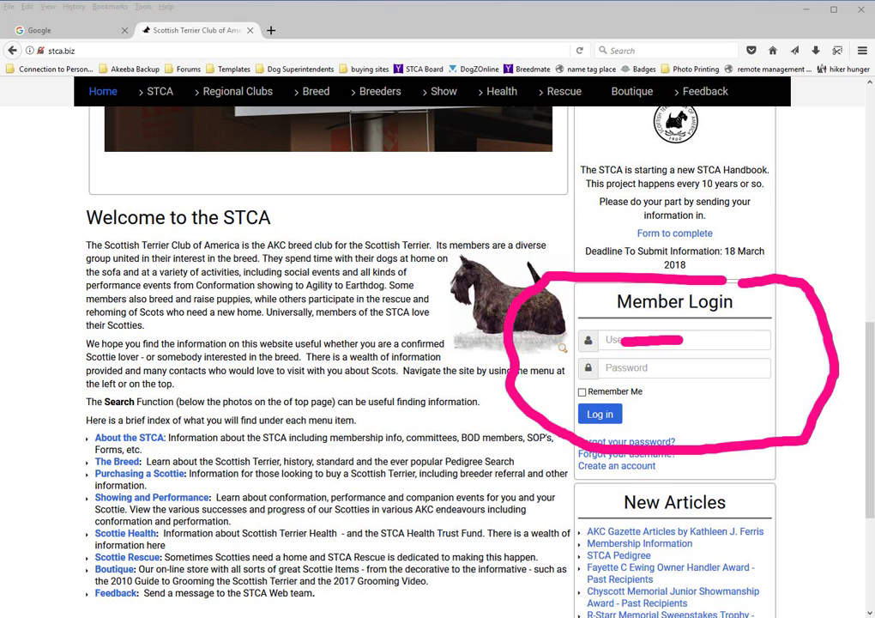
drag(619, 368, 679, 368)
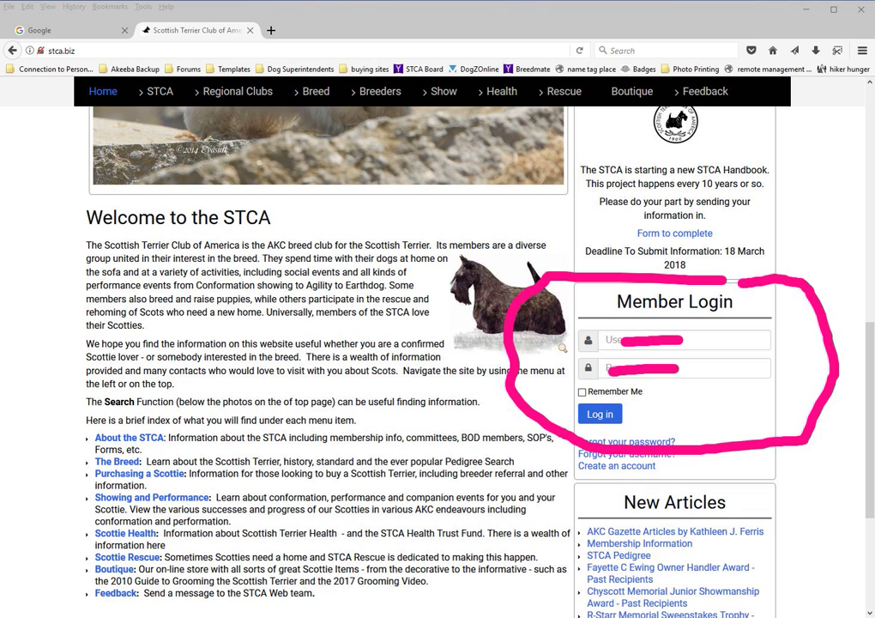
drag(573, 411, 622, 409)
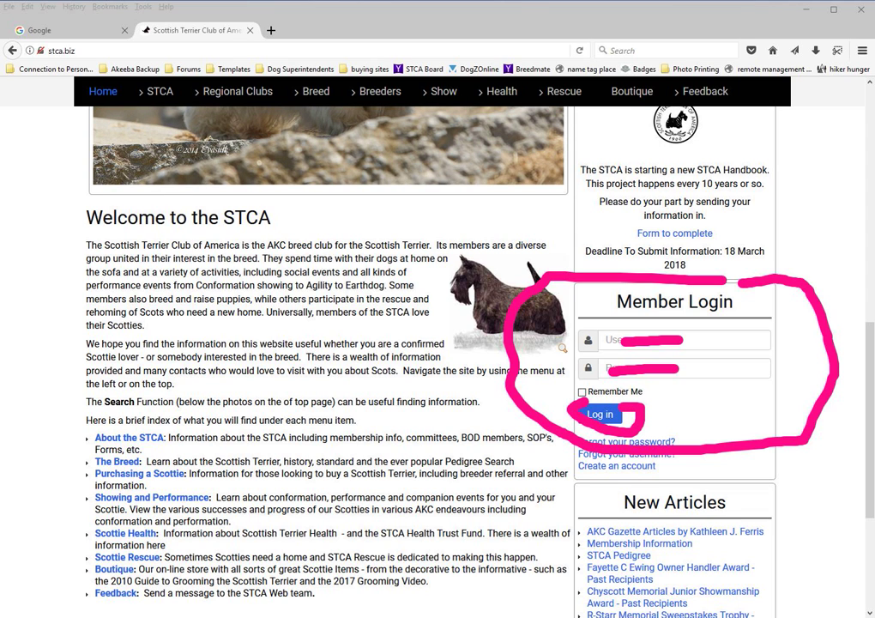
key(Escape)
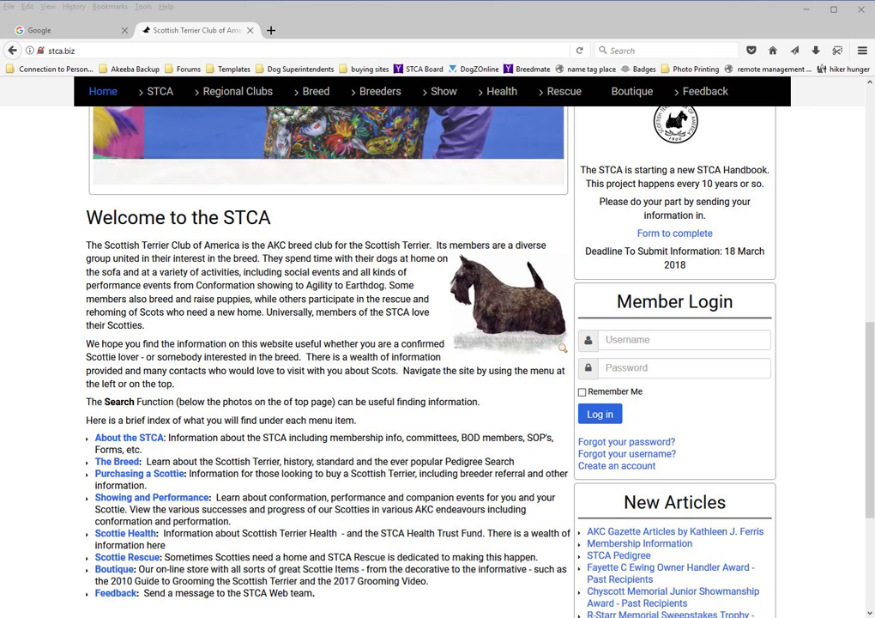
scroll(429, 343, up, 7)
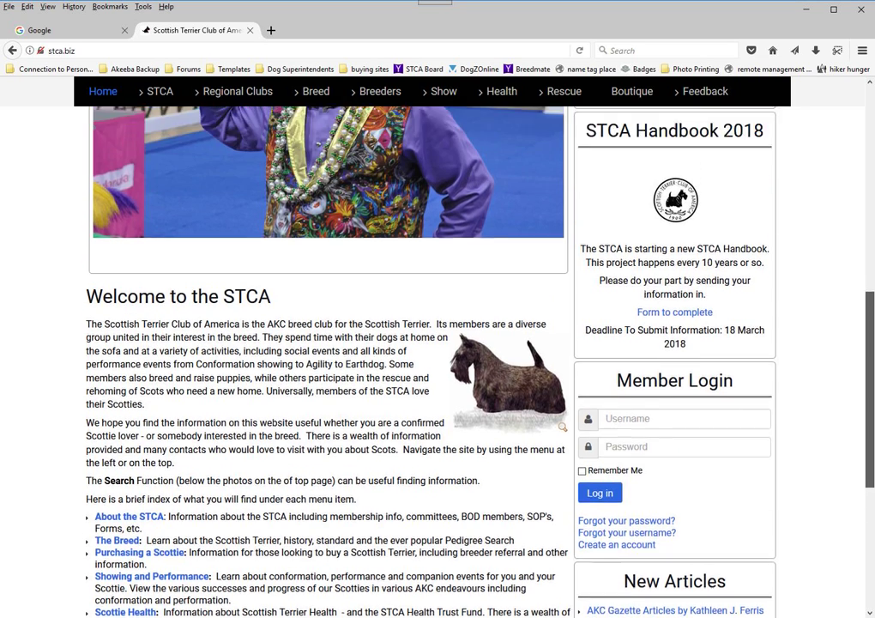
Step: Scroll up and open the Members Forum link, reaching the 'Please login first' page
scroll(429, 343, up, 1)
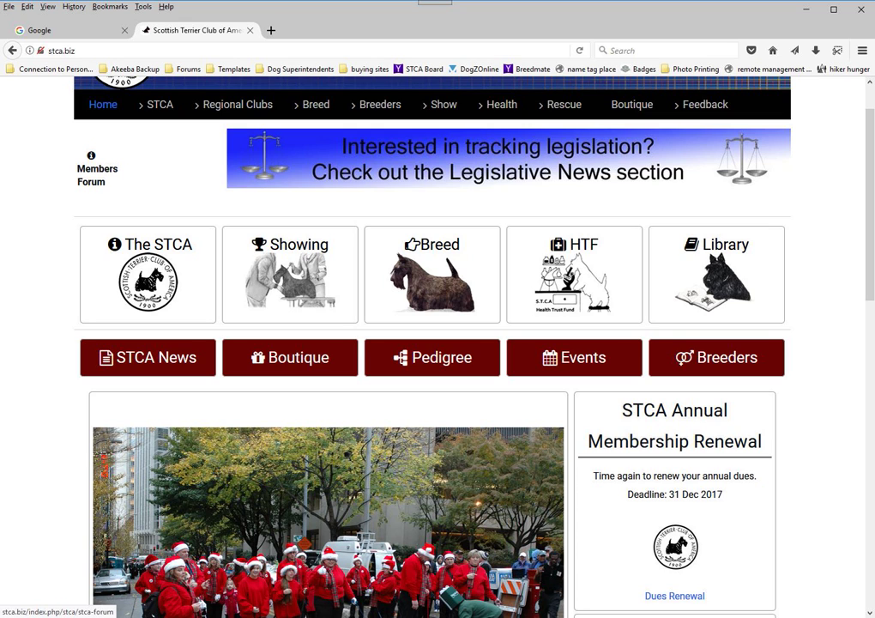
click(97, 175)
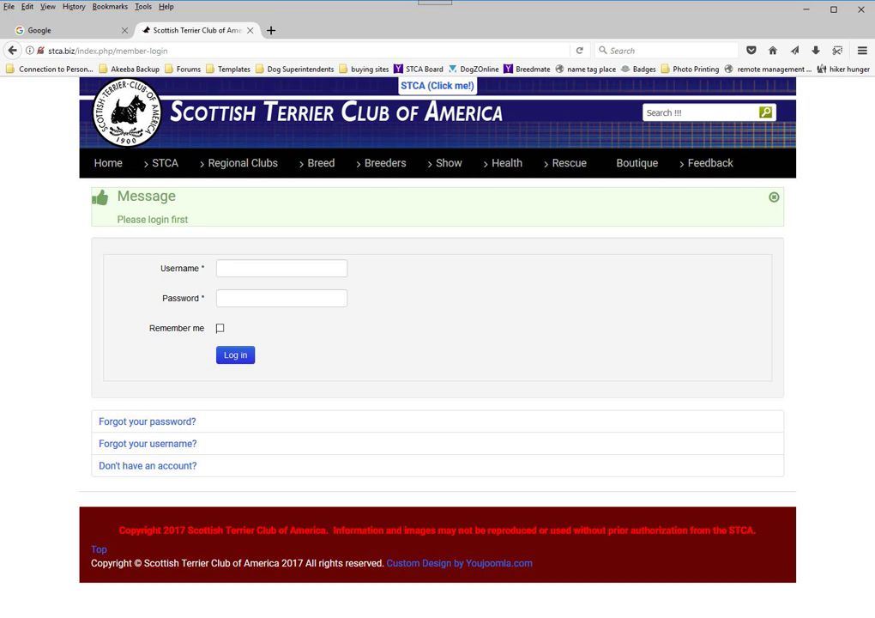
Step: Autofill the saved member username and password, then log in to return to the STCA home page
click(322, 269)
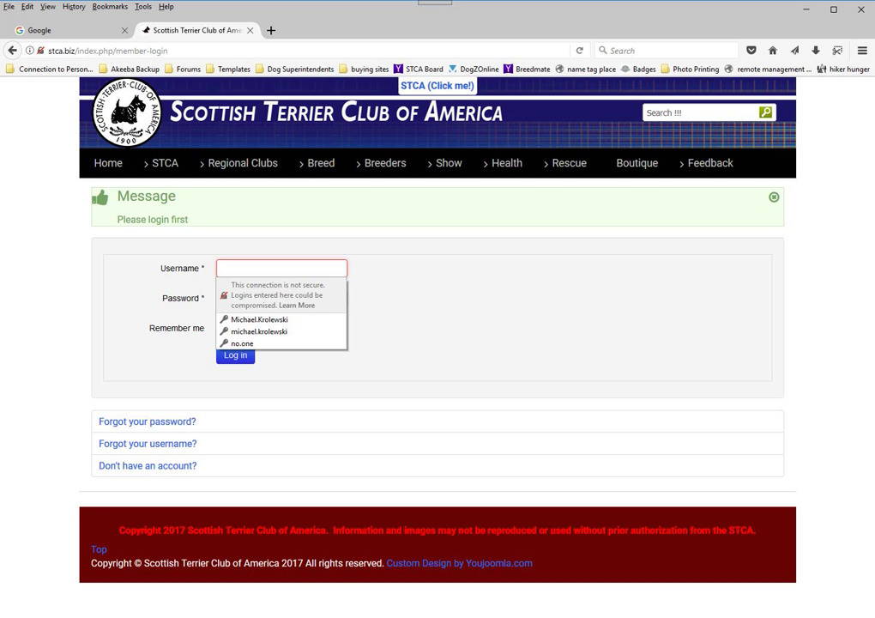
key(Down)
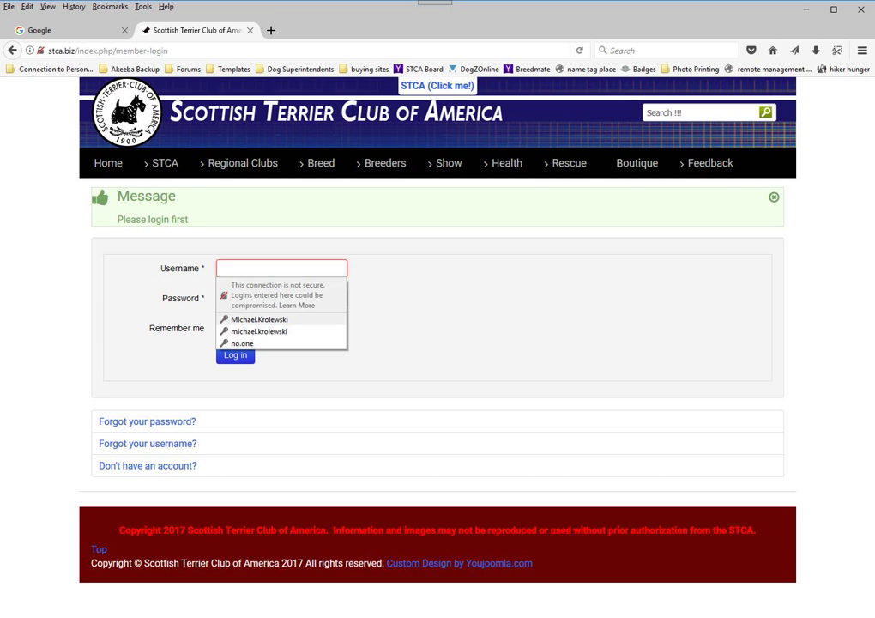
key(Return)
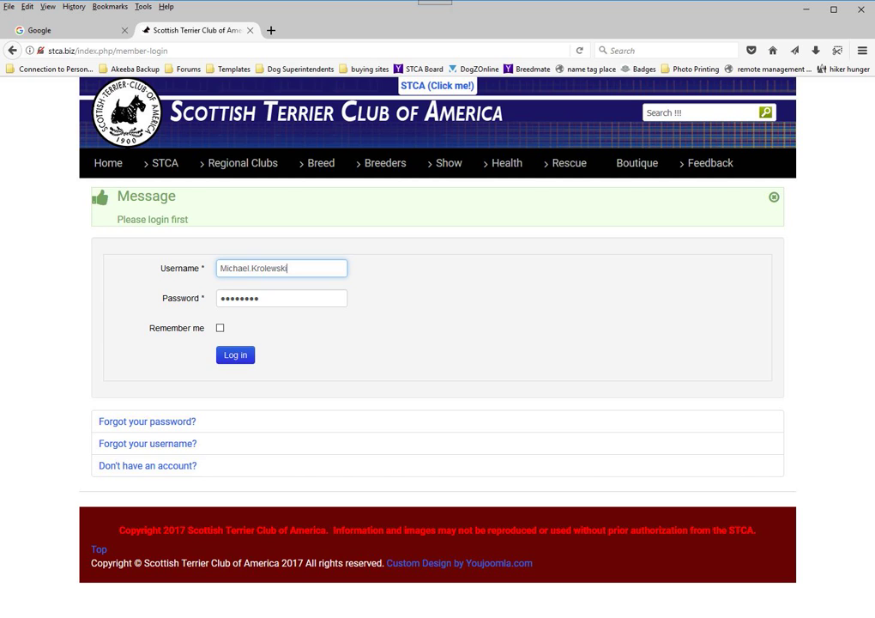
click(108, 163)
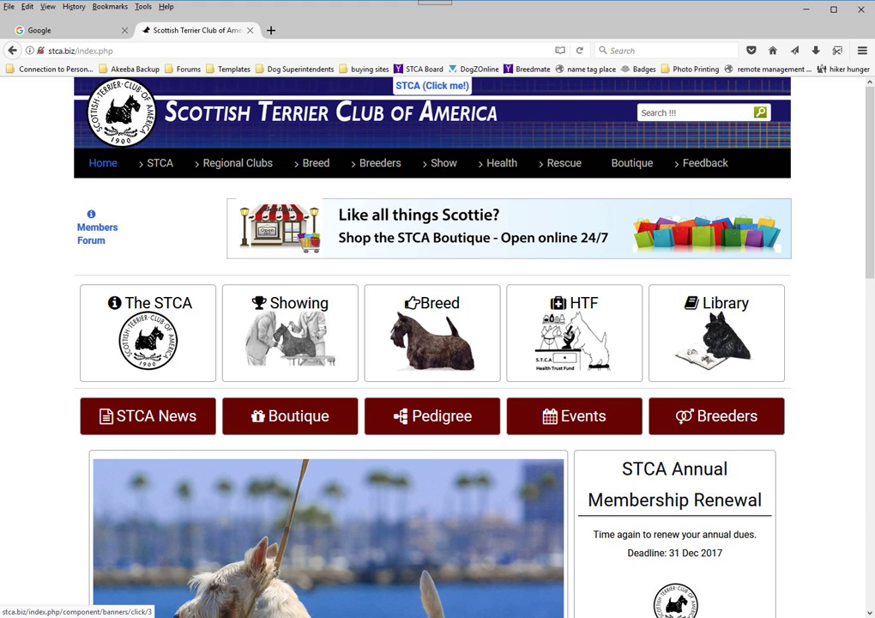
Step: Autofill the front-page Member Login with the saved member login and submit it to reach Members Only
scroll(432, 347, down, 2)
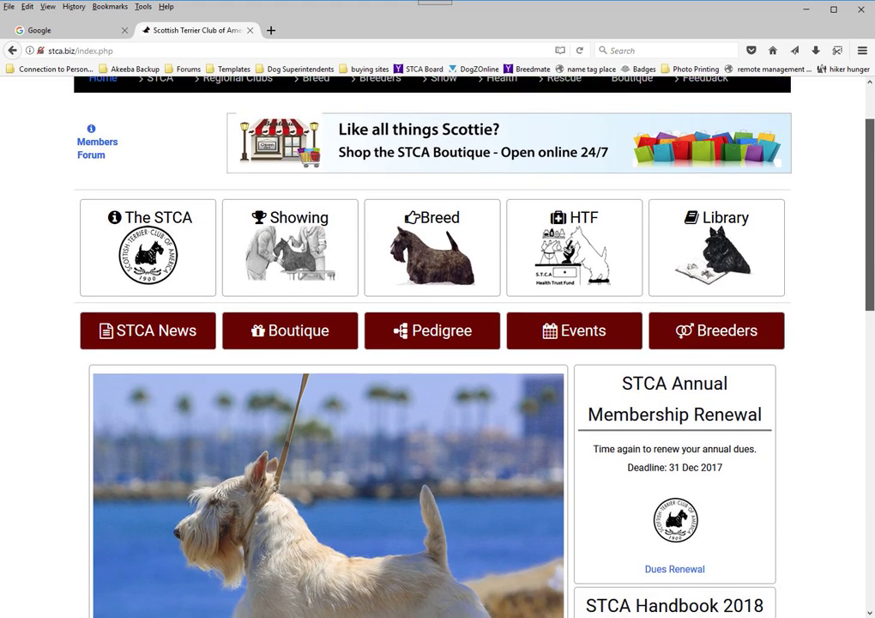
scroll(433, 347, down, 5)
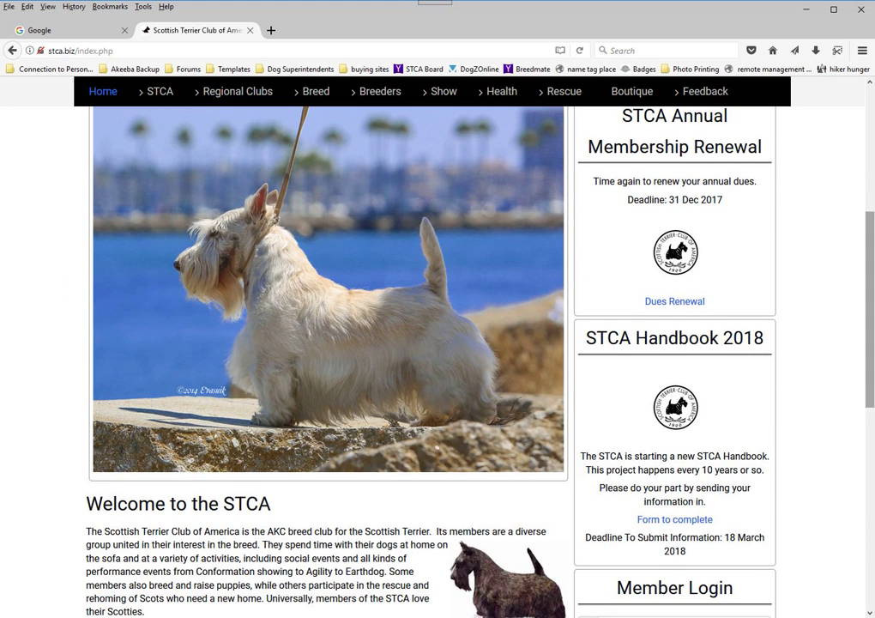
scroll(326, 321, down, 7)
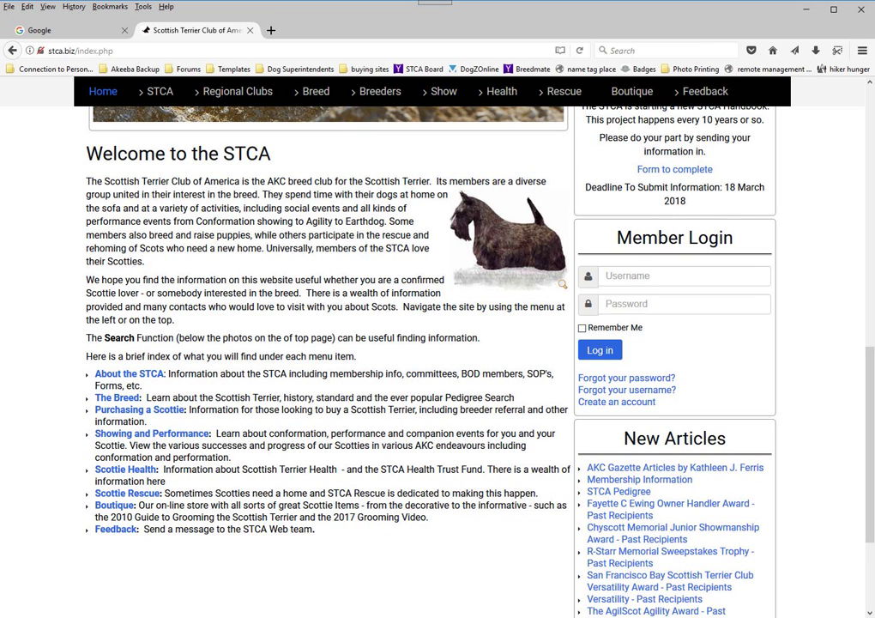
click(678, 276)
click(644, 317)
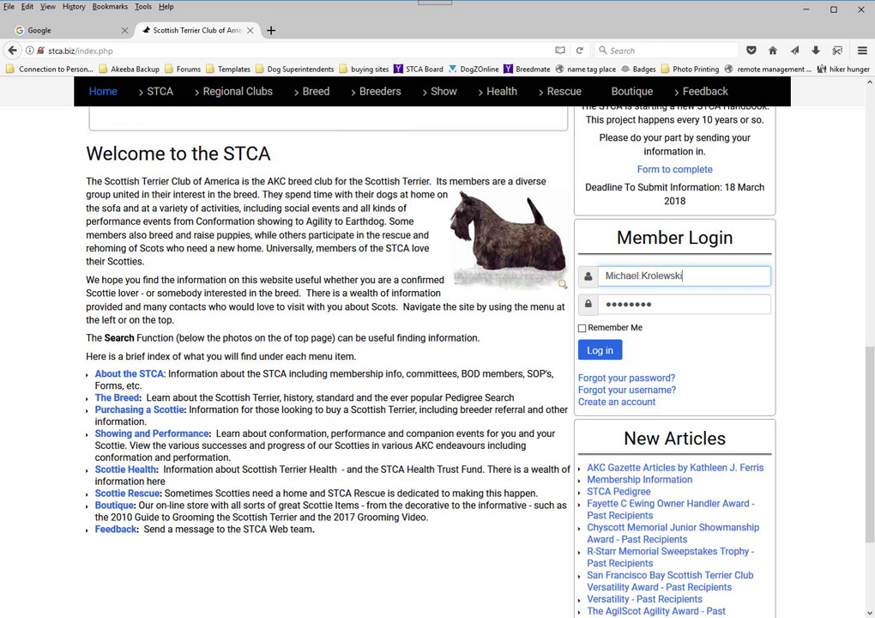
key(Return)
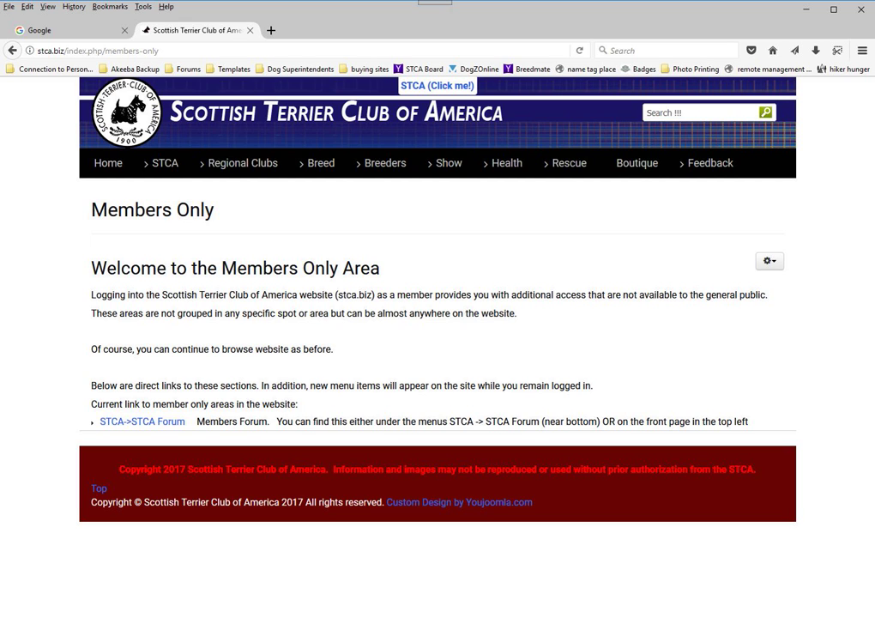
Step: Go to Home and scroll down to the Member Login box greeting the signed-in member
click(109, 163)
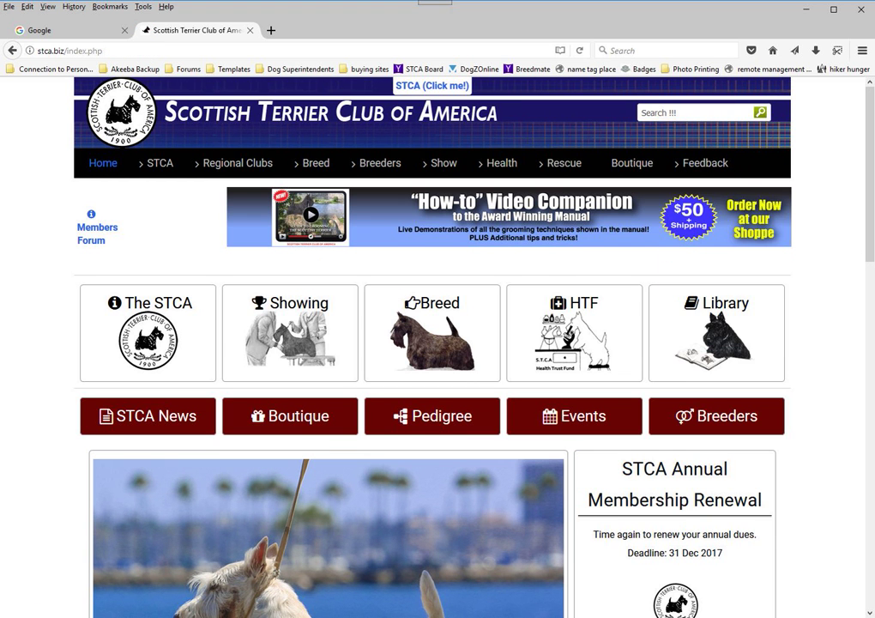
scroll(429, 343, down, 6)
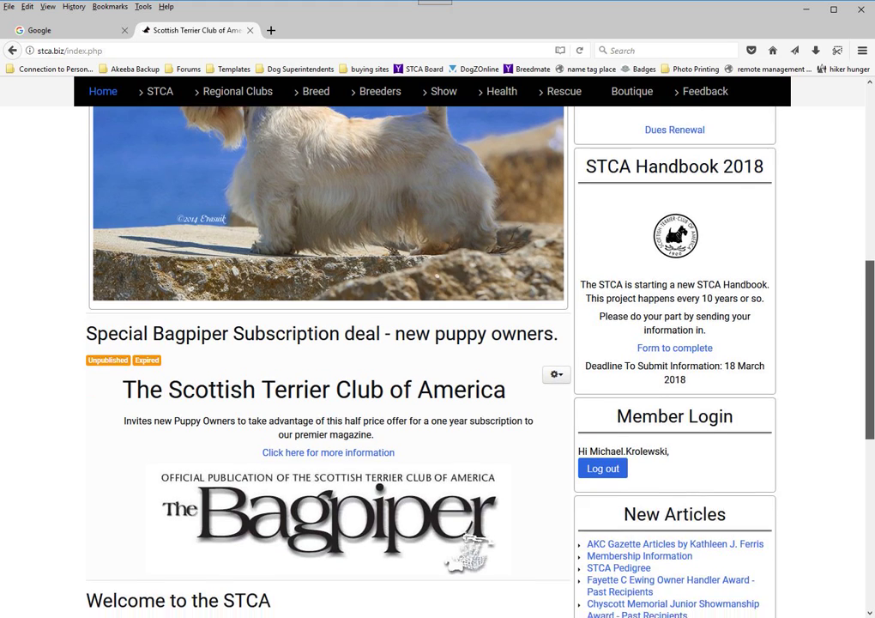
scroll(327, 344, down, 3)
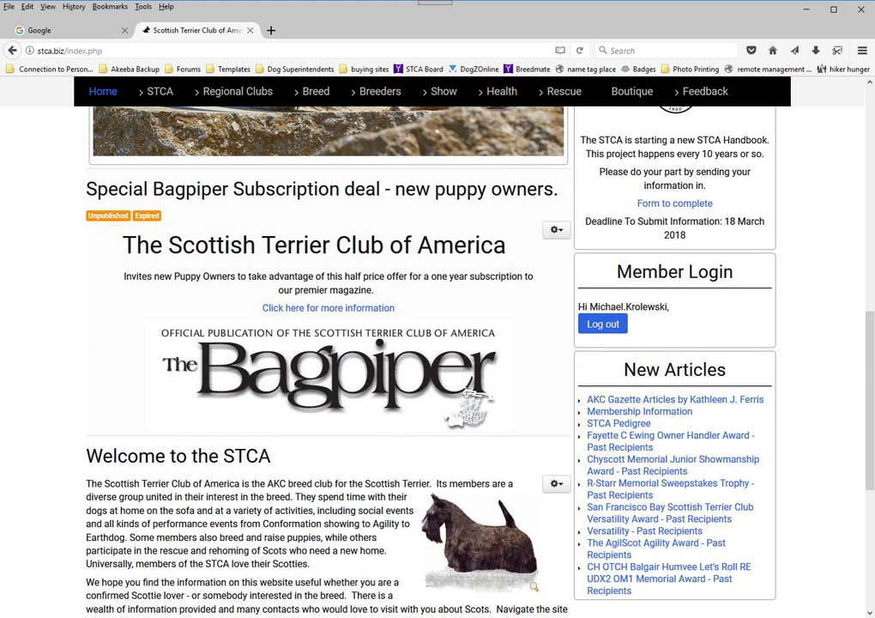
mouse_move(753, 249)
mouse_down()
mouse_move(553, 255)
mouse_move(528, 369)
mouse_move(712, 382)
mouse_move(825, 296)
mouse_move(763, 242)
mouse_up()
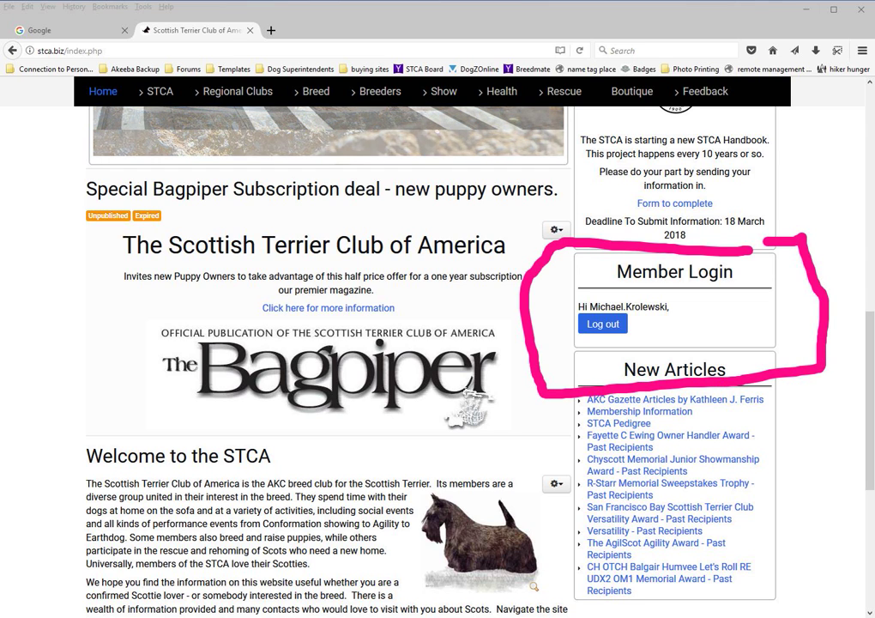
drag(710, 292, 731, 305)
mouse_move(676, 305)
mouse_down()
mouse_move(666, 312)
mouse_move(715, 324)
mouse_up()
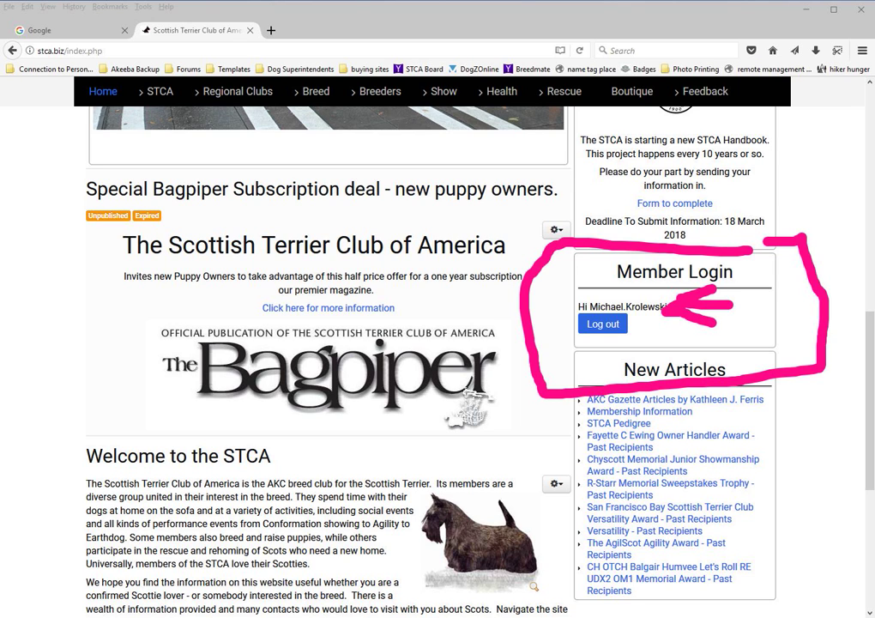
key(Escape)
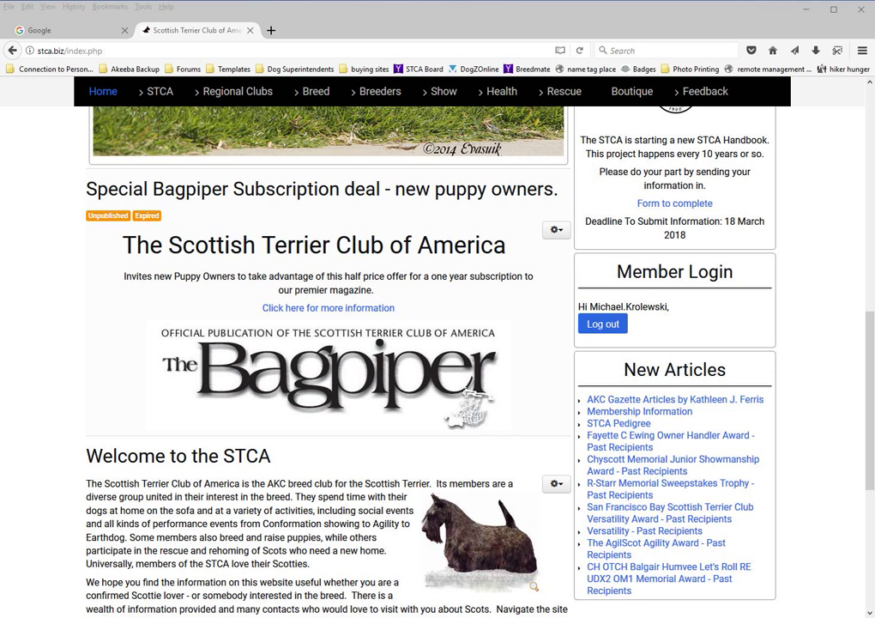
key(Home)
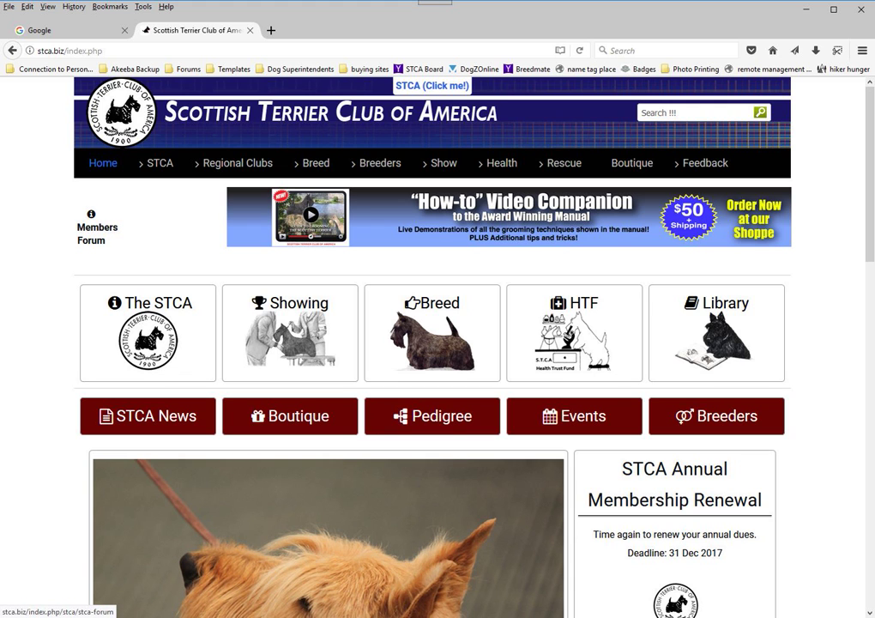
click(97, 228)
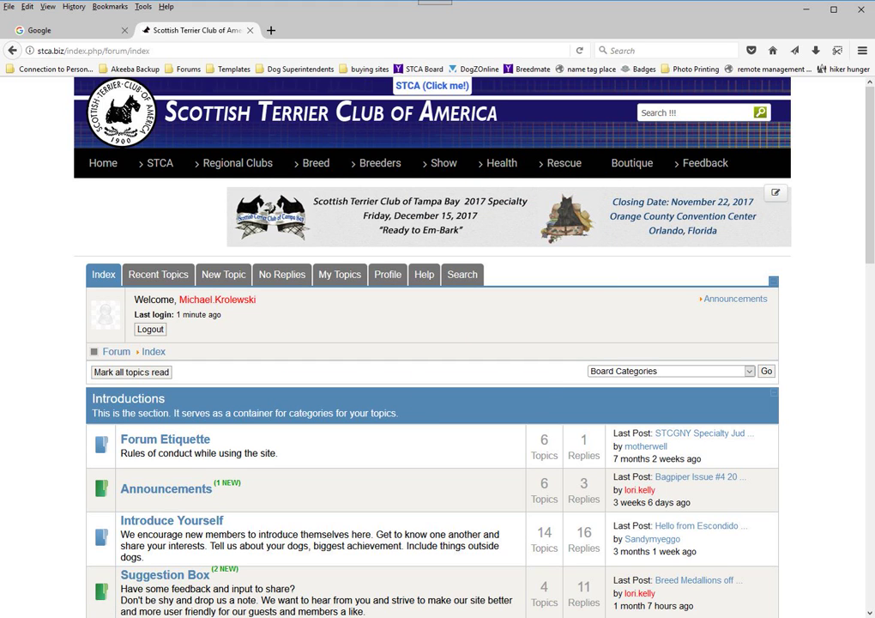
Step: Scroll the Members Forum briefly, then return to the STCA front page through Home
scroll(348, 343, down, 4)
scroll(348, 343, up, 4)
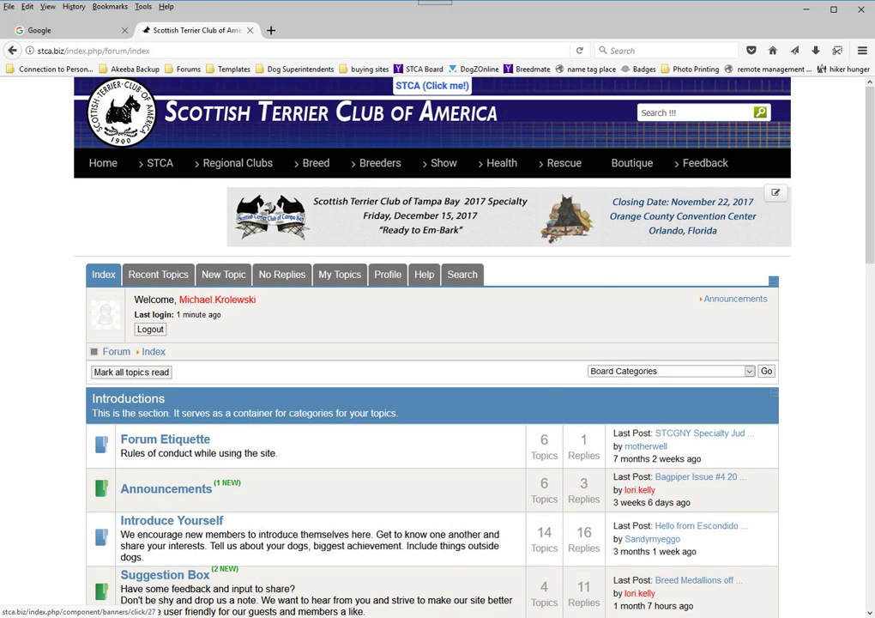
mouse_move(316, 163)
click(103, 163)
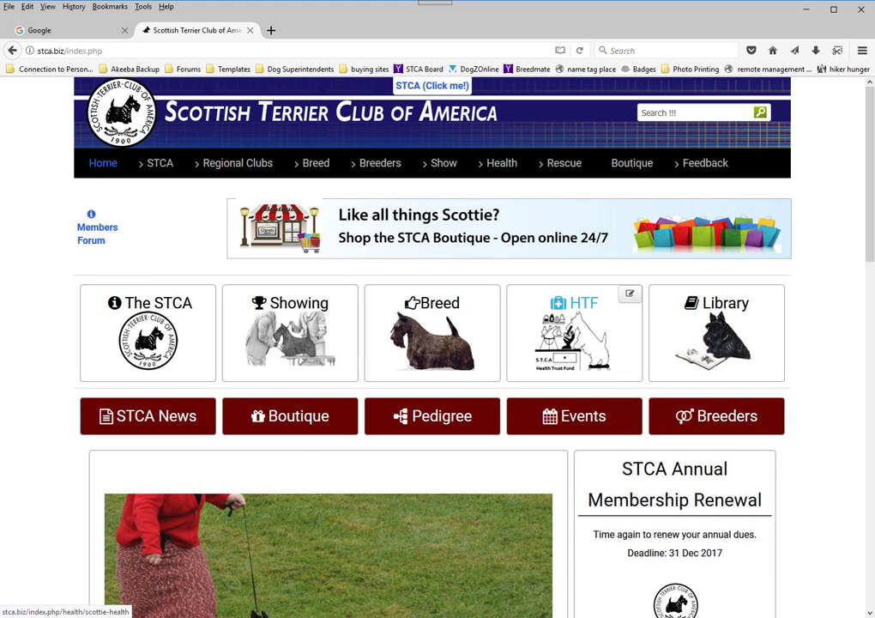
Step: Scroll through the signed-in front page, including the Unpublished, Expired Bagpiper subscription article
scroll(433, 614, down, 6)
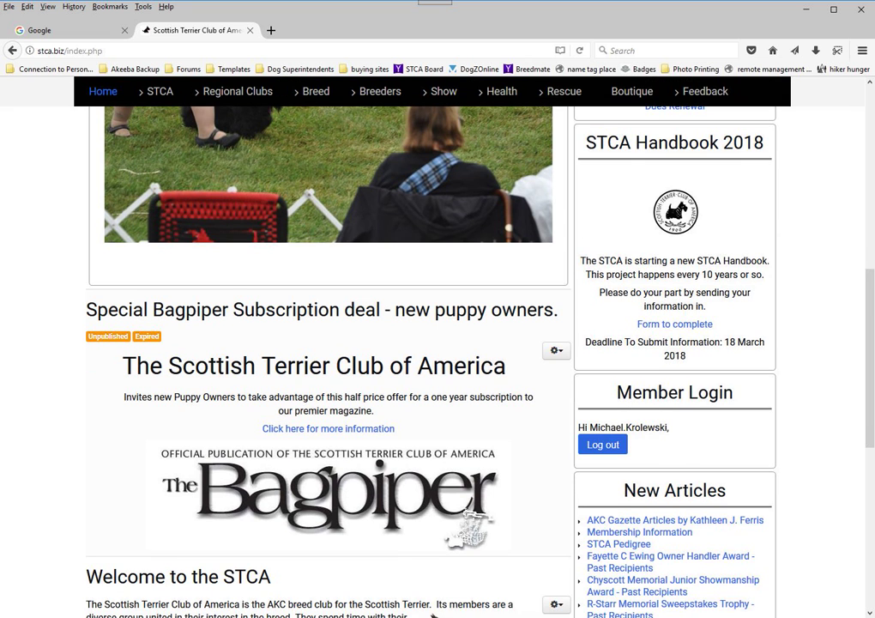
scroll(433, 600, up, 2)
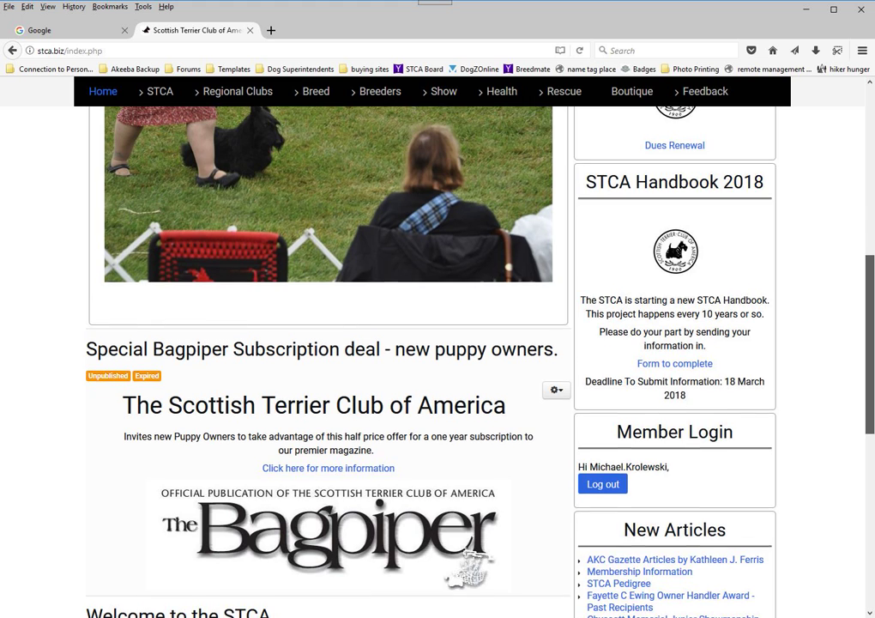
scroll(470, 612, up, 4)
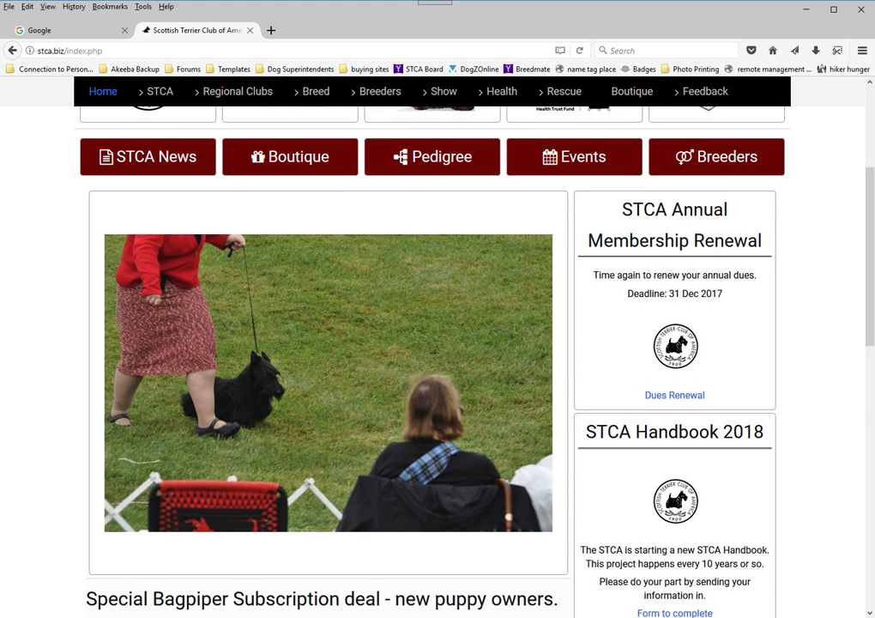
scroll(433, 343, up, 4)
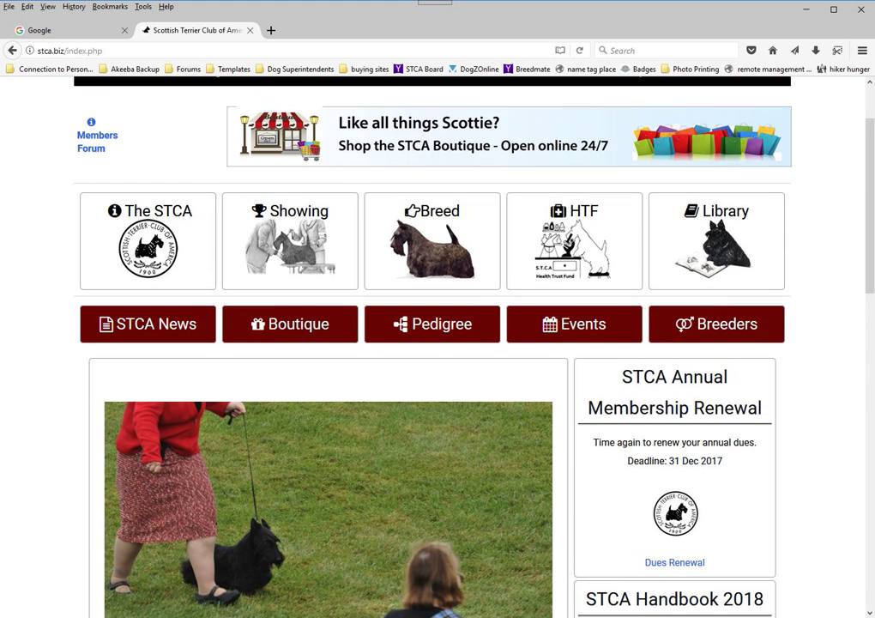
scroll(434, 343, up, 2)
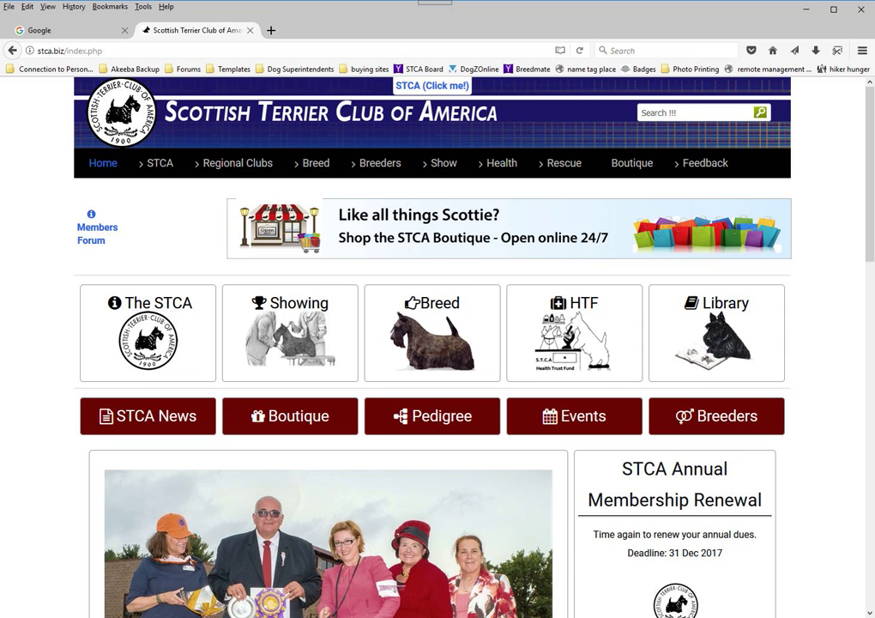
mouse_move(706, 163)
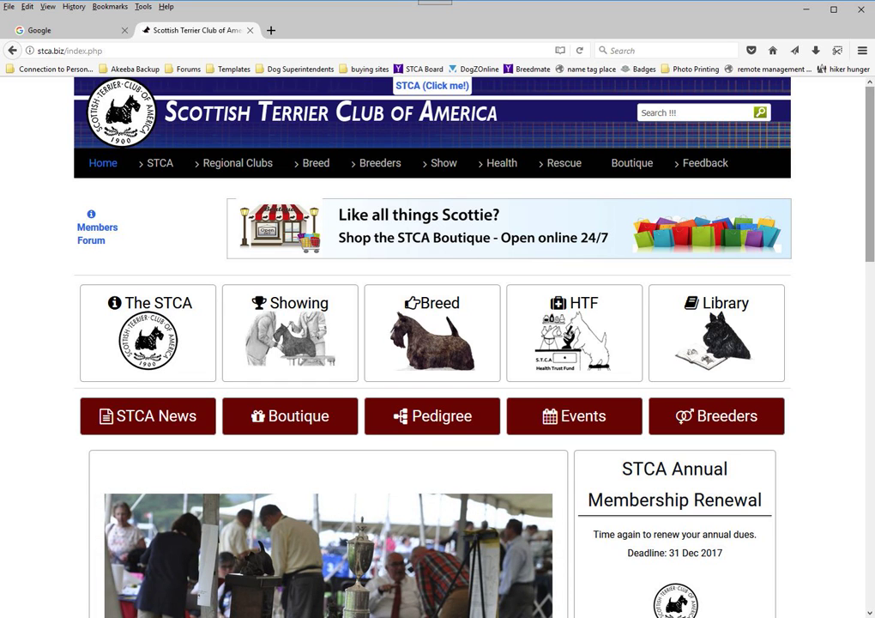
scroll(506, 228, down, 1)
scroll(438, 343, down, 8)
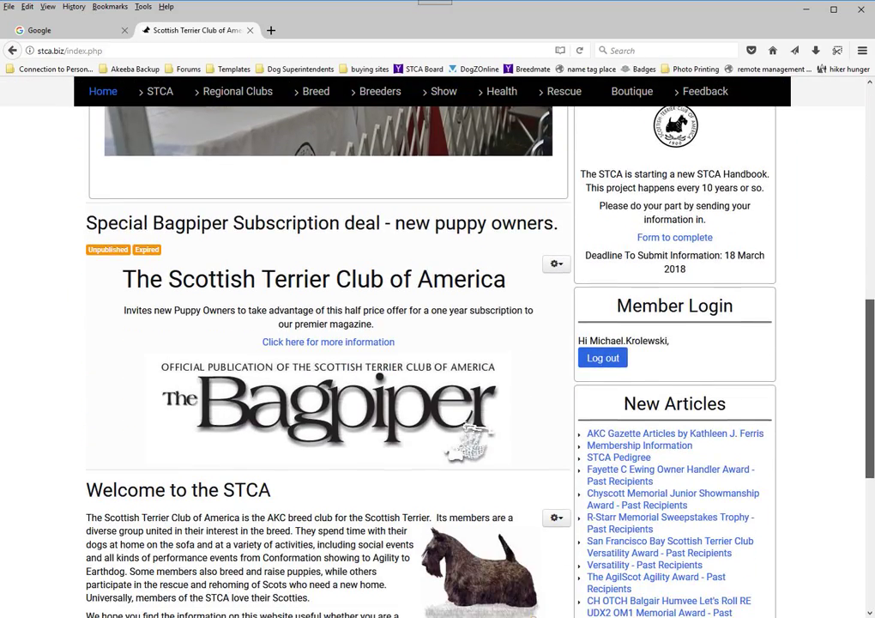
scroll(326, 343, up, 4)
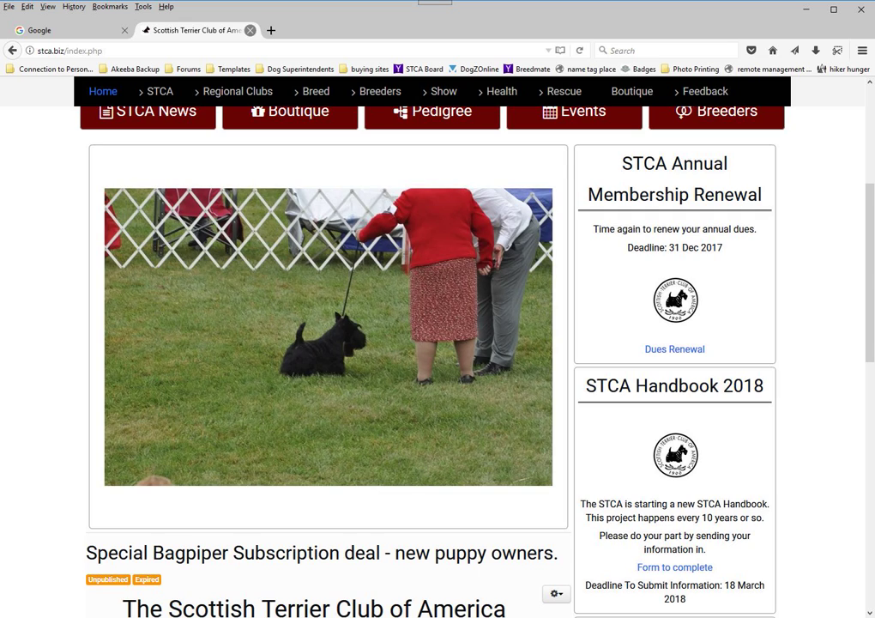
Step: Close the STCA tab and reopen stca.biz in a new tab from the STCA Site bookmark
middle_click(203, 30)
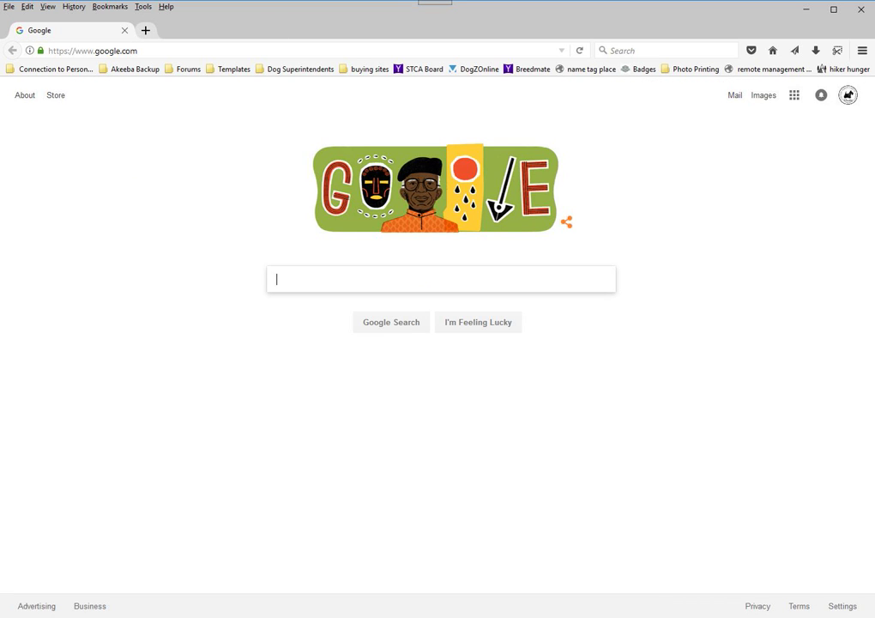
key(ctrl+t)
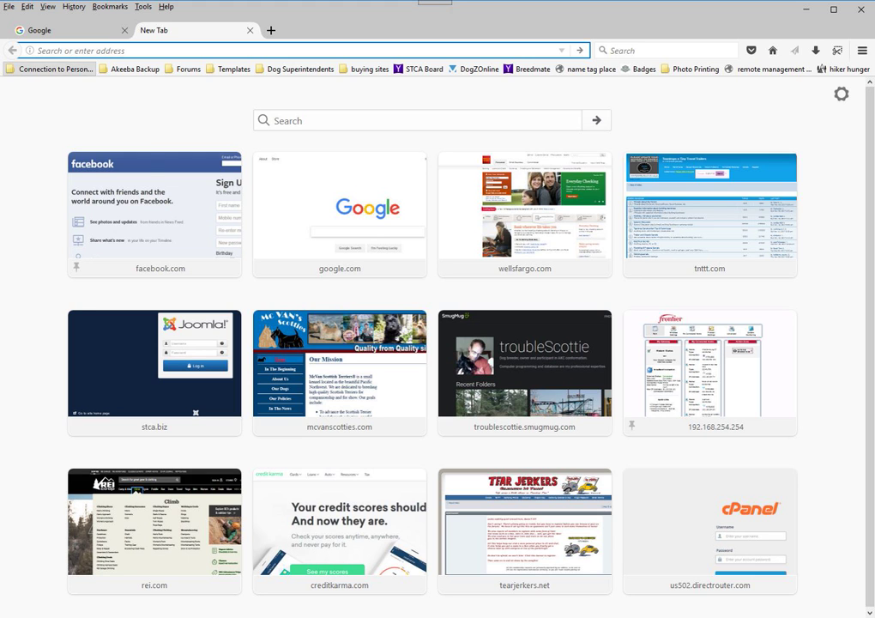
click(52, 69)
click(38, 84)
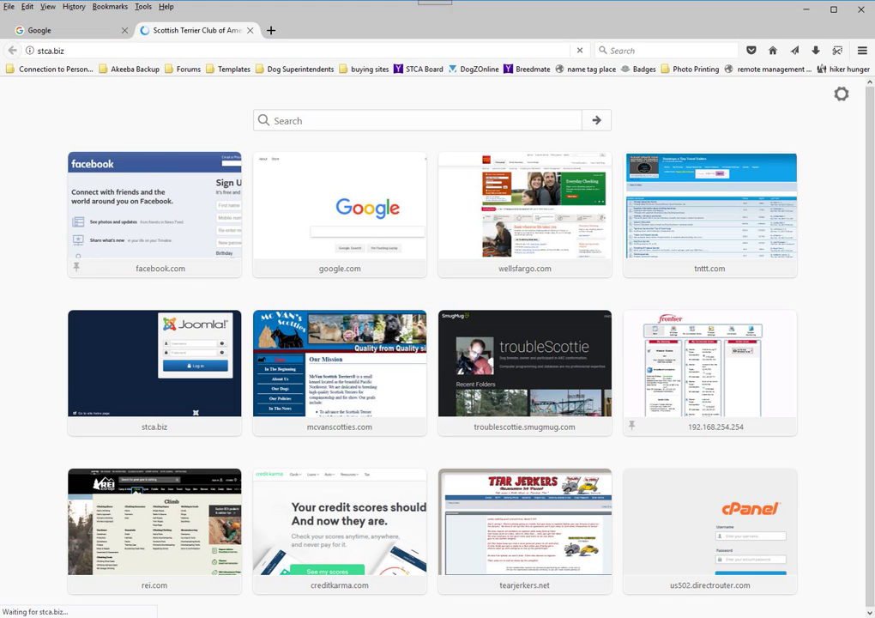
Step: Scroll the reopened home page to confirm the member greeting and log-out option persist
mouse_move(571, 193)
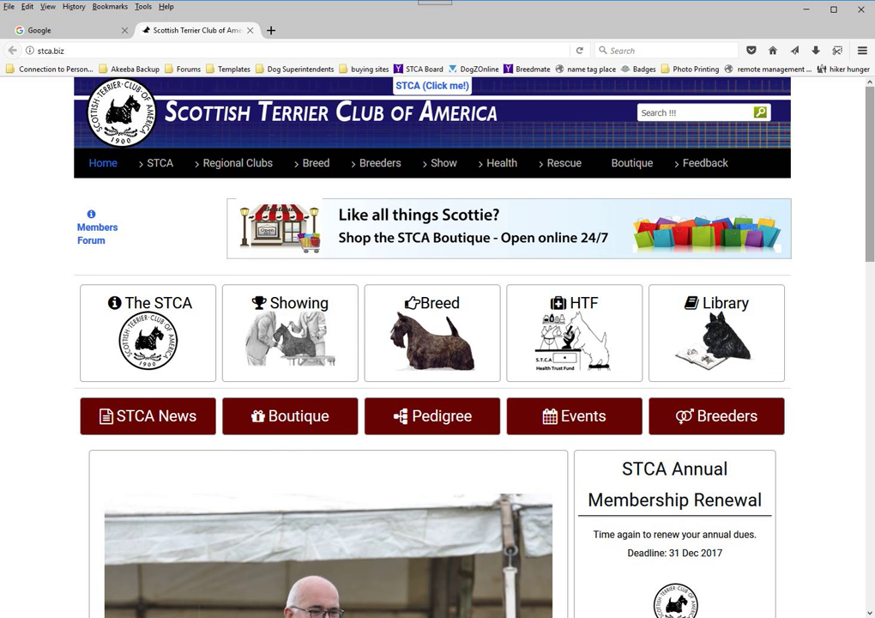
scroll(429, 343, down, 1)
scroll(429, 343, down, 10)
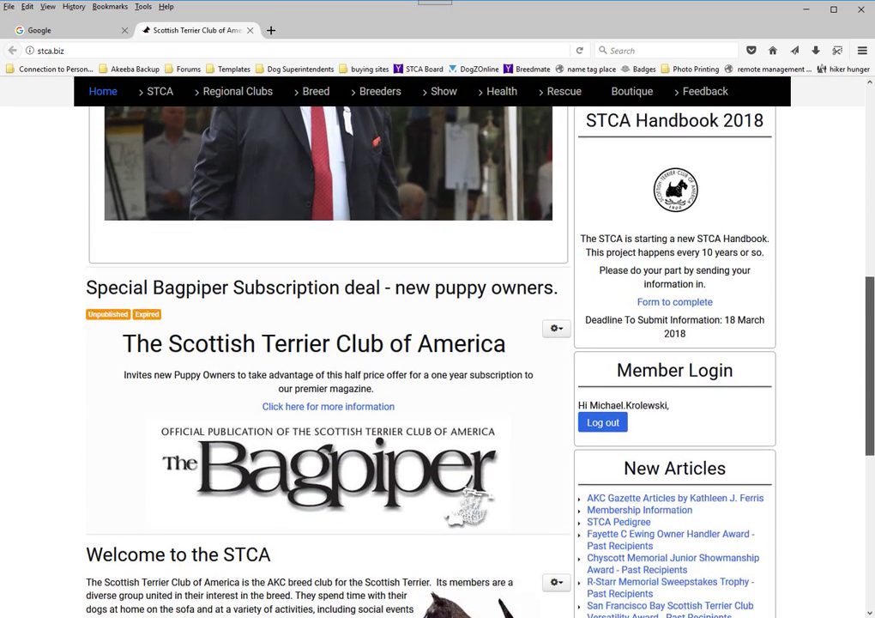